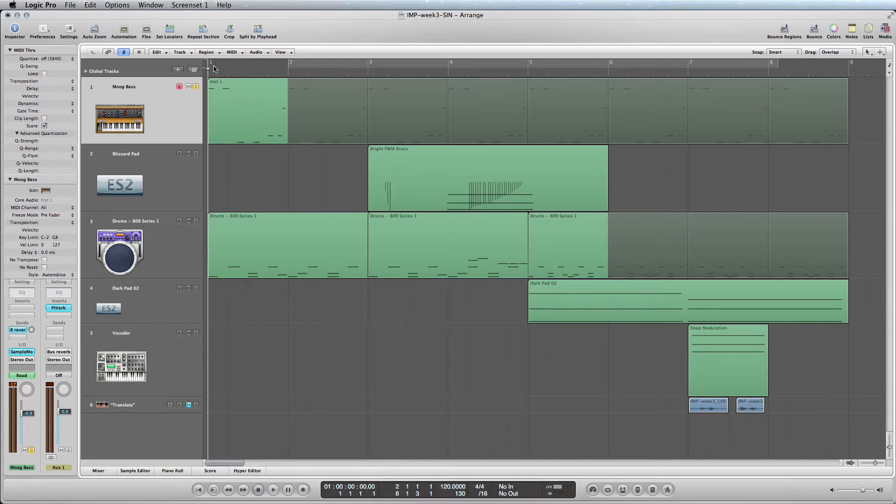
Set a cycle over bar 1, play it back and switch cycling off
{"action": "left_click_drag", "start_coordinate": [210, 66], "coordinate": [287, 71]}
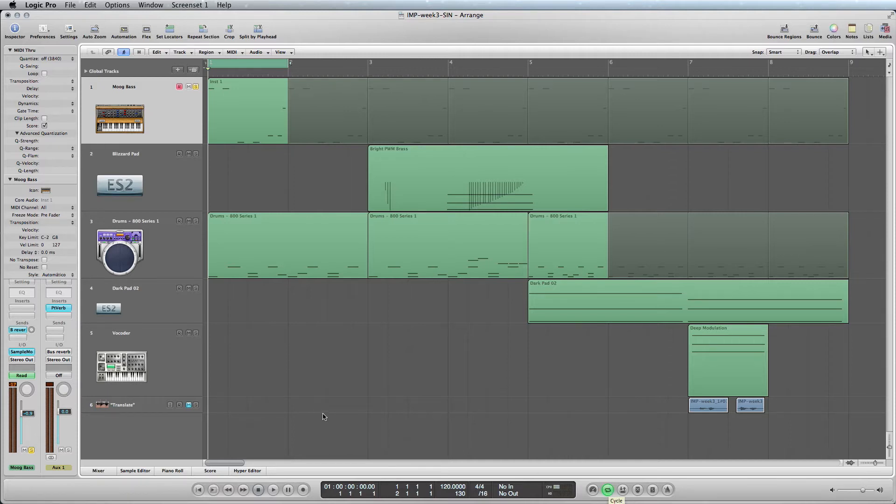
{"action": "key", "text": "space"}
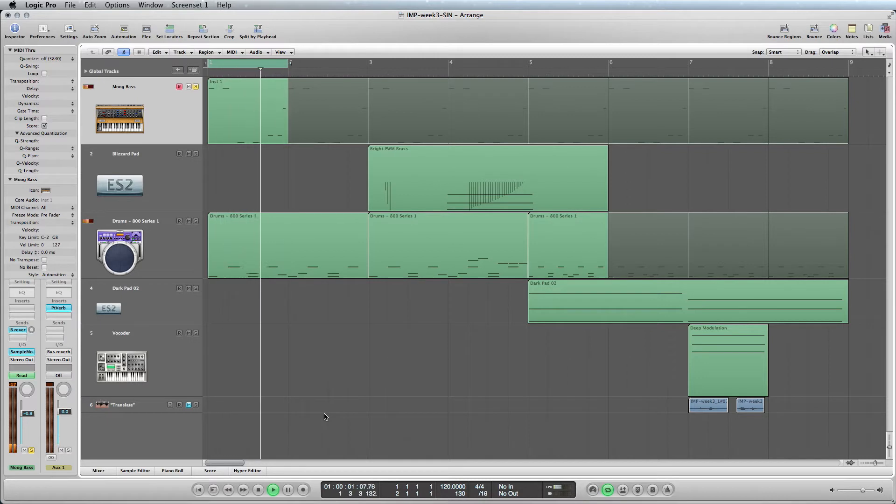
{"action": "key", "text": "space"}
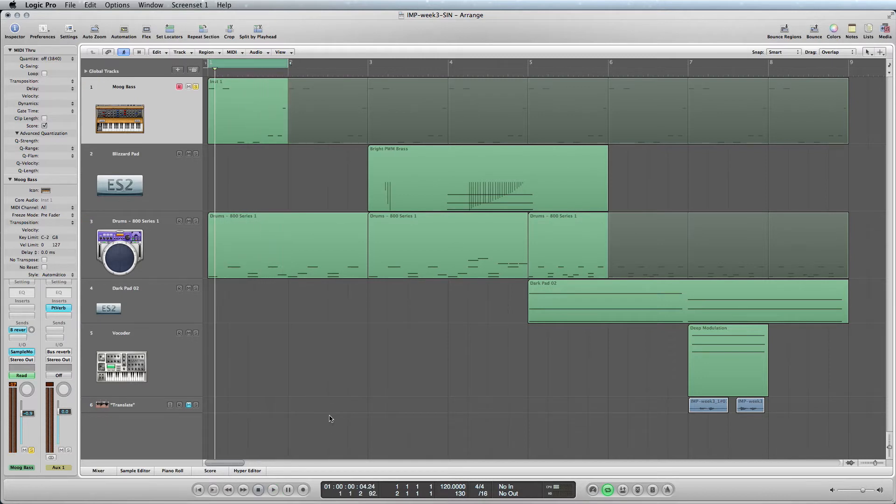
{"action": "left_click", "coordinate": [239, 66]}
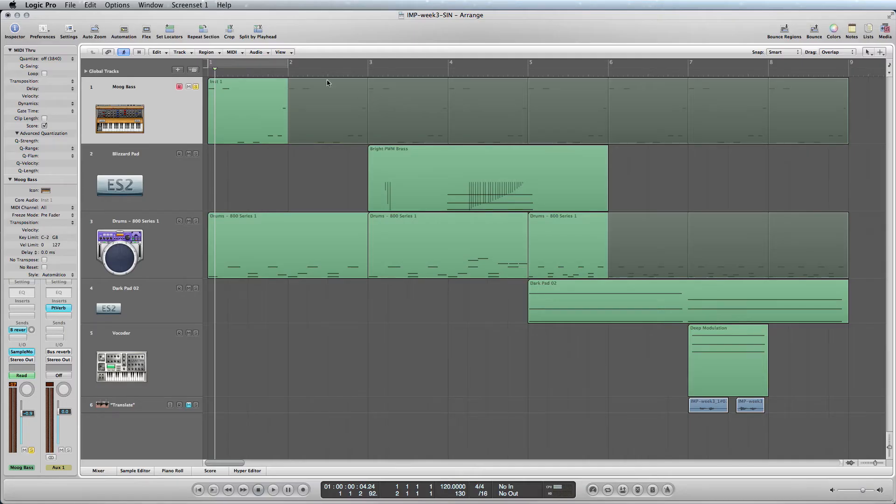
Show automation for the tracks and display the Volume parameter on the Moog Bass track
{"action": "left_click", "coordinate": [124, 29]}
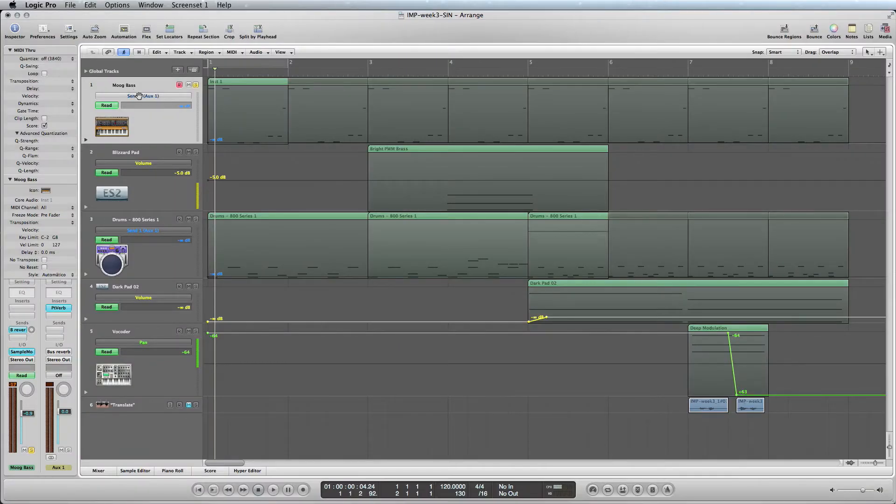
{"action": "left_click", "coordinate": [139, 96]}
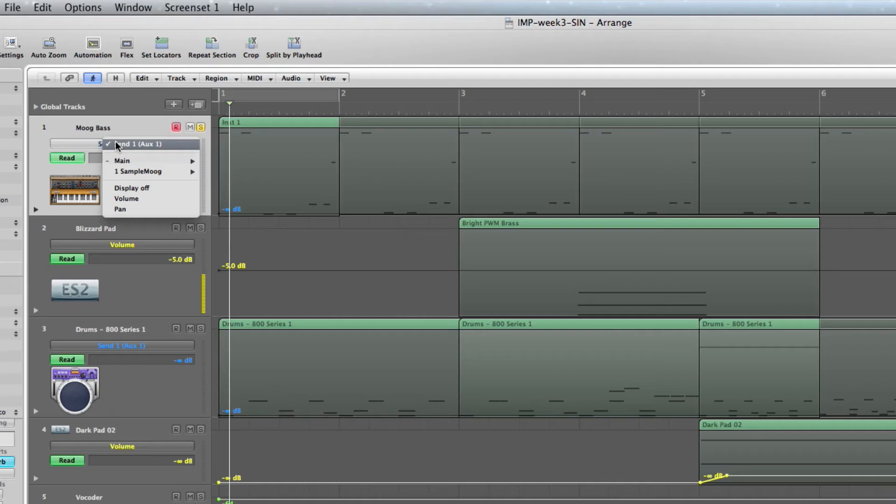
{"action": "left_click", "coordinate": [119, 198]}
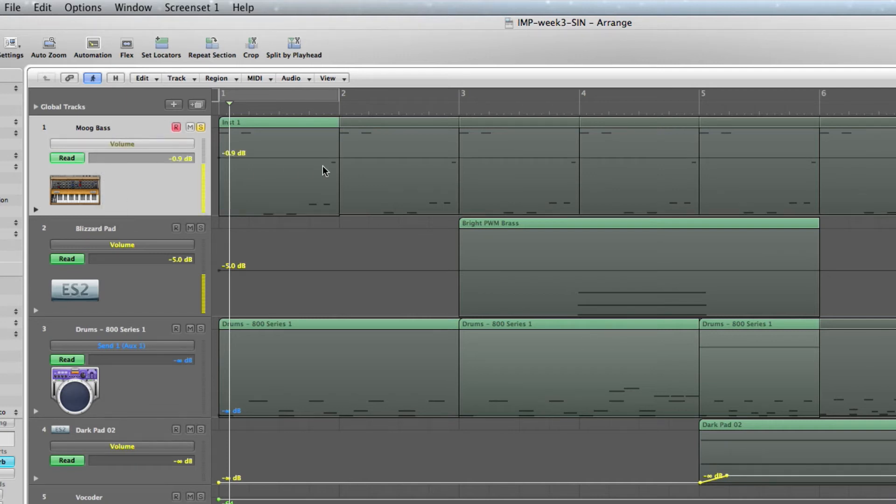
Automate a Moog Bass fade-in from −∞ dB at bar 1 to -0.9 dB just after bar 3, and play it back
{"action": "left_click", "coordinate": [469, 158]}
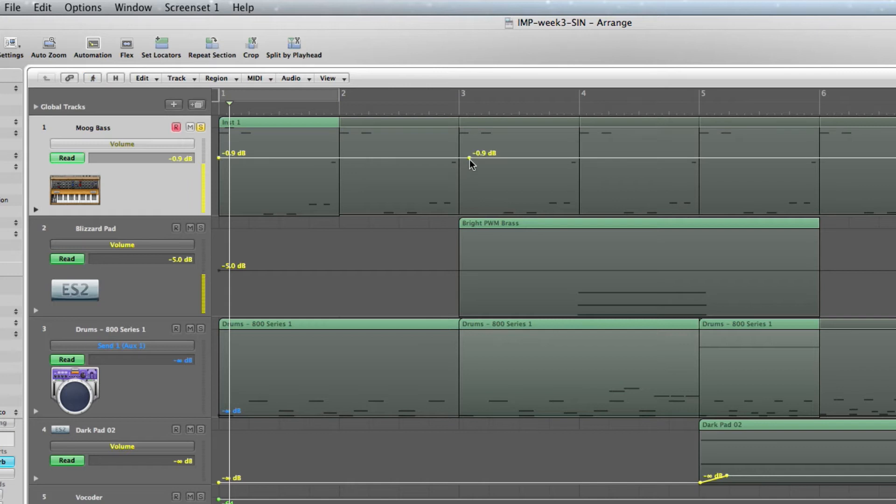
{"action": "left_click_drag", "start_coordinate": [220, 158], "coordinate": [218, 213]}
{"action": "key", "text": "space"}
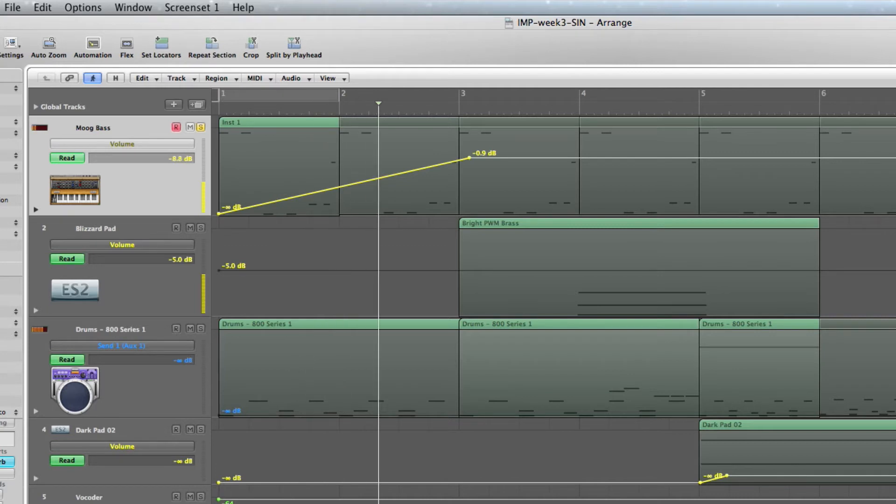
{"action": "left_click", "coordinate": [259, 490]}
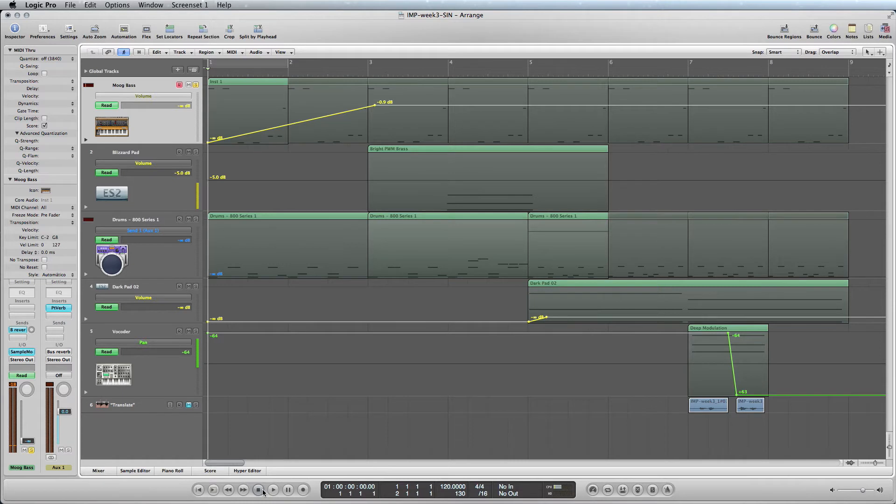
Open the Moog Bass track's SampleMoog instrument interface and place its window clear of the track's automation
{"action": "left_click", "coordinate": [22, 351]}
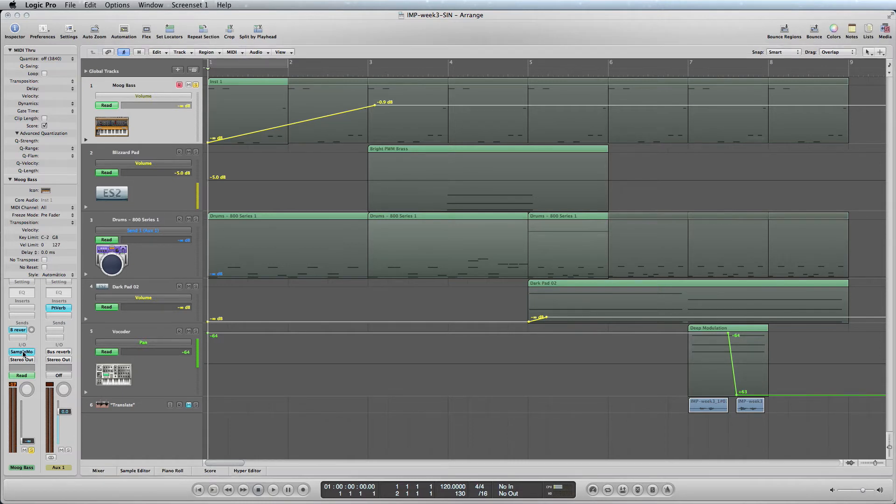
{"action": "left_click", "coordinate": [730, 152]}
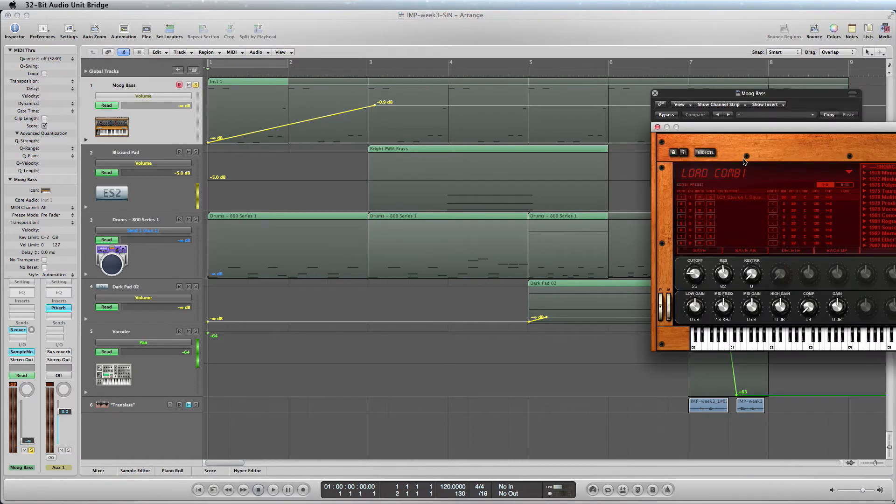
{"action": "left_click_drag", "start_coordinate": [786, 127], "coordinate": [616, 128]}
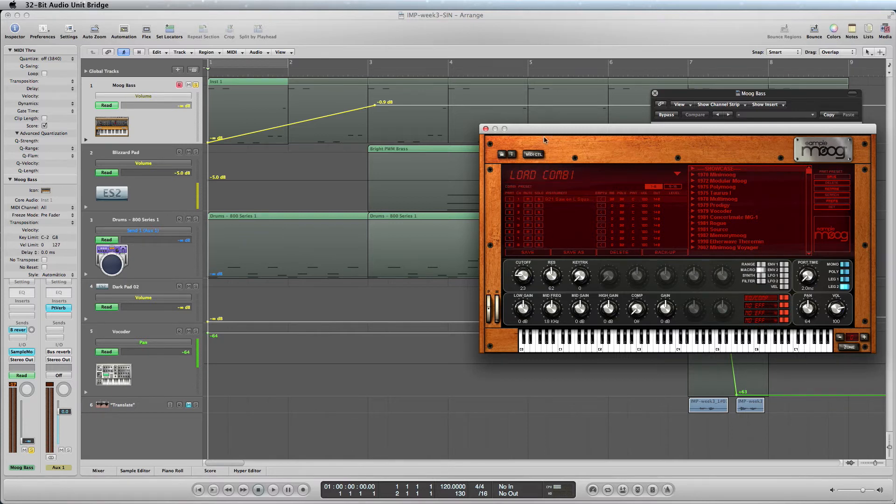
{"action": "left_click_drag", "start_coordinate": [544, 129], "coordinate": [546, 175]}
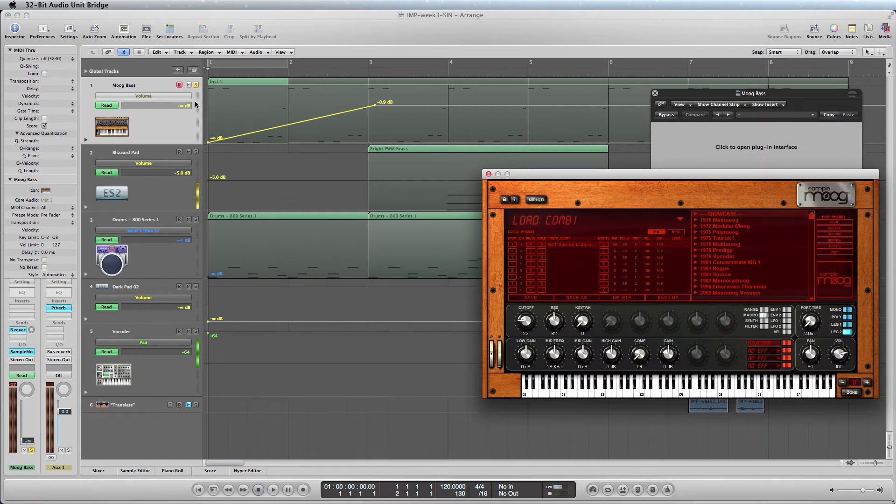
Display SampleMoog's Channel 1 User 1 automation on the Moog Bass track and set its automation mode to Latch
{"action": "left_click", "coordinate": [181, 96]}
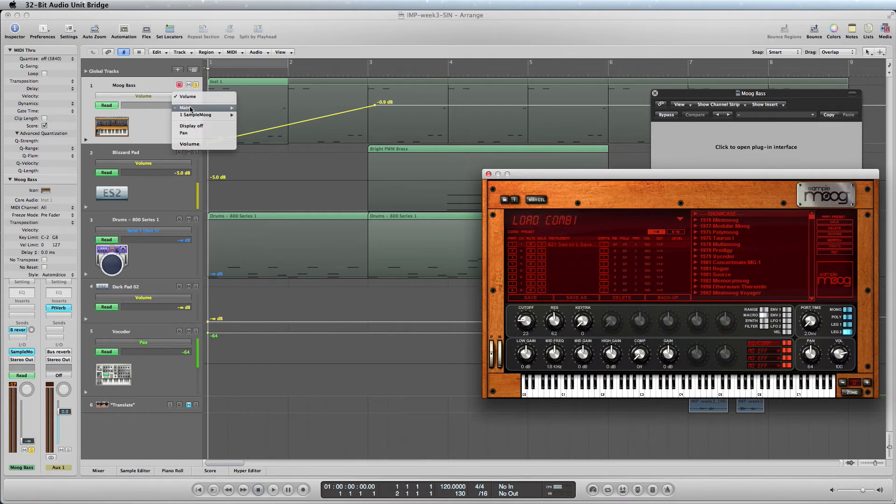
{"action": "mouse_move", "coordinate": [195, 116]}
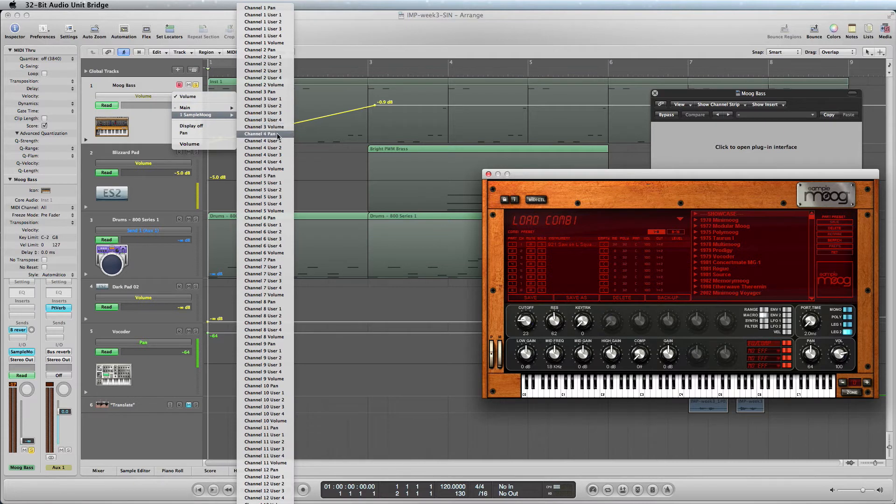
{"action": "left_click", "coordinate": [270, 16]}
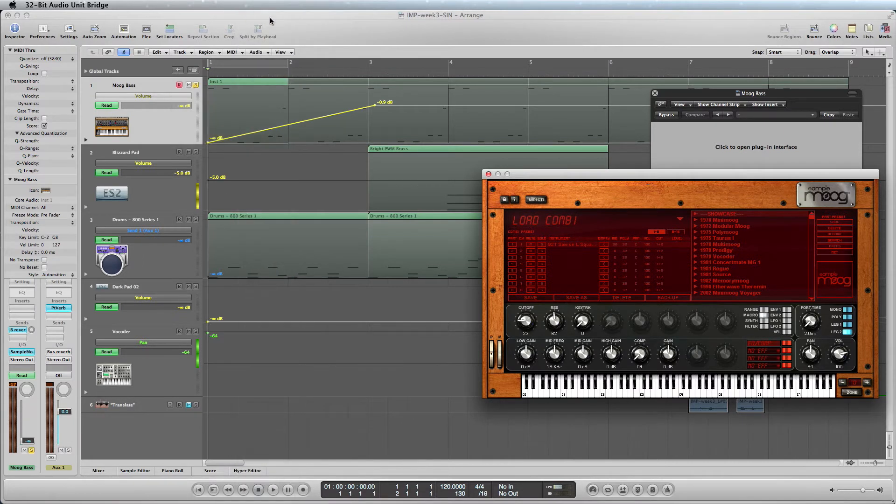
{"action": "left_click", "coordinate": [114, 106]}
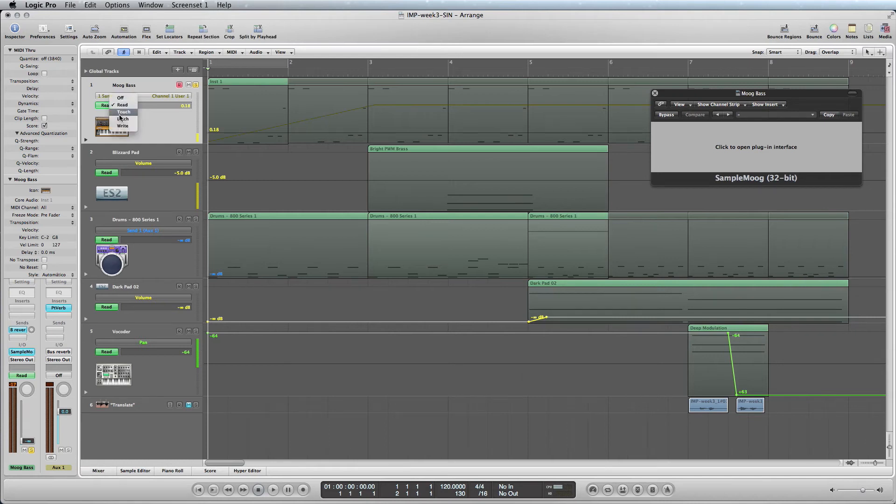
{"action": "left_click", "coordinate": [122, 119]}
Record live cutoff knob movements on the Moog Bass from bar 1 until shortly after bar 5
{"action": "key", "text": "space"}
{"action": "mouse_move", "coordinate": [519, 326]}
{"action": "left_mouse_down"}
{"action": "mouse_move", "coordinate": [524, 313]}
{"action": "mouse_move", "coordinate": [526, 322]}
{"action": "left_mouse_up"}
{"action": "key", "text": "space"}
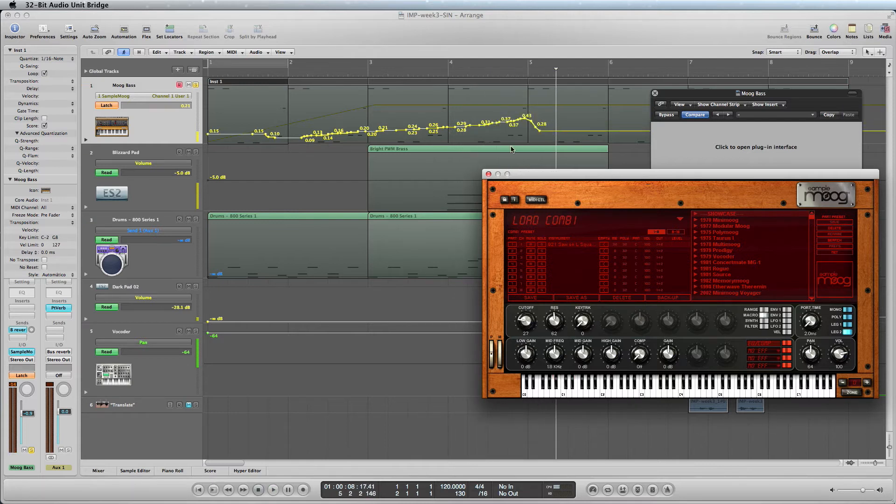
Close the SampleMoog interface, remove the last cutoff automation point after bar 5 and lower the opening points to 0.07
{"action": "left_click", "coordinate": [488, 174]}
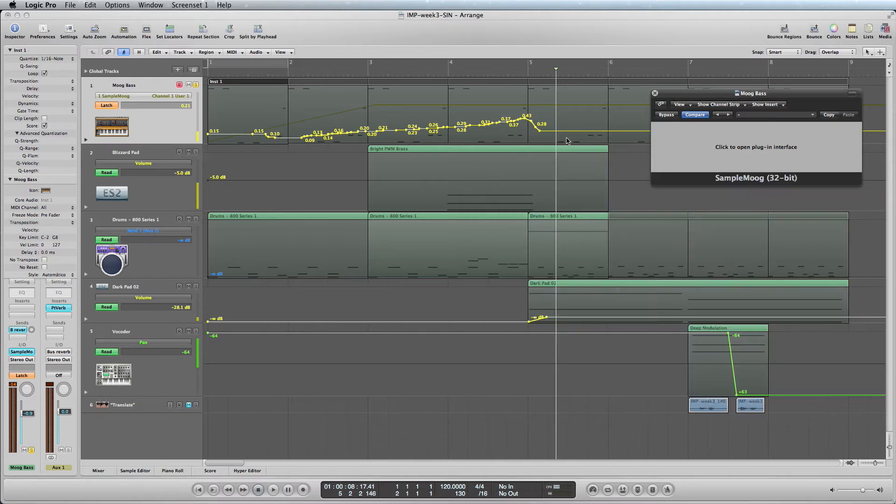
{"action": "left_click", "coordinate": [538, 131]}
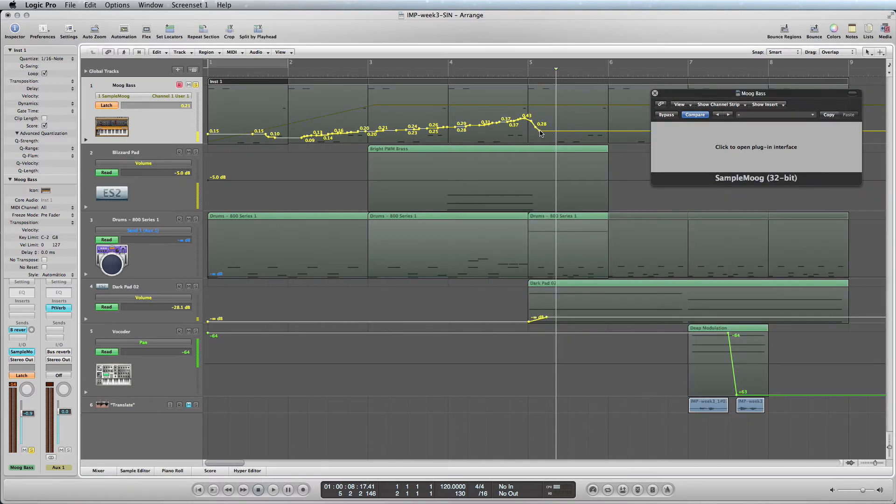
{"action": "left_click", "coordinate": [539, 131]}
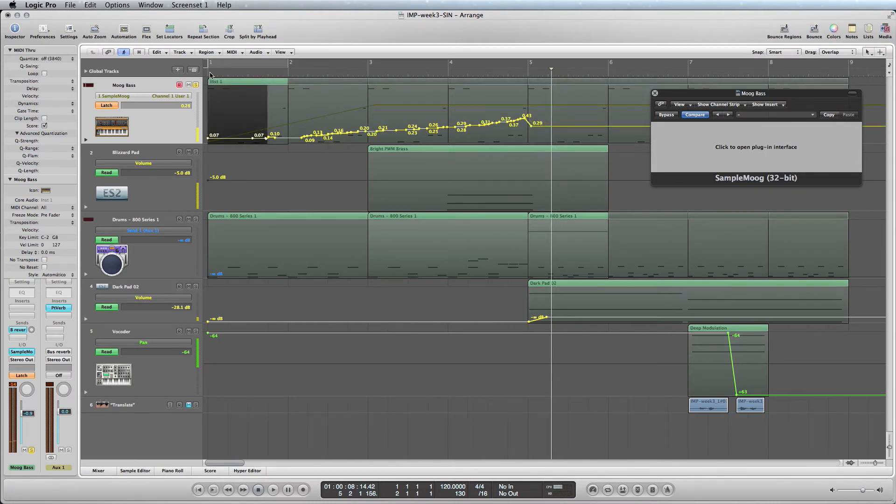
Reopen the SampleMoog interface and record live resonance knob movements on the Moog Bass from the start of the song
{"action": "left_click", "coordinate": [710, 156]}
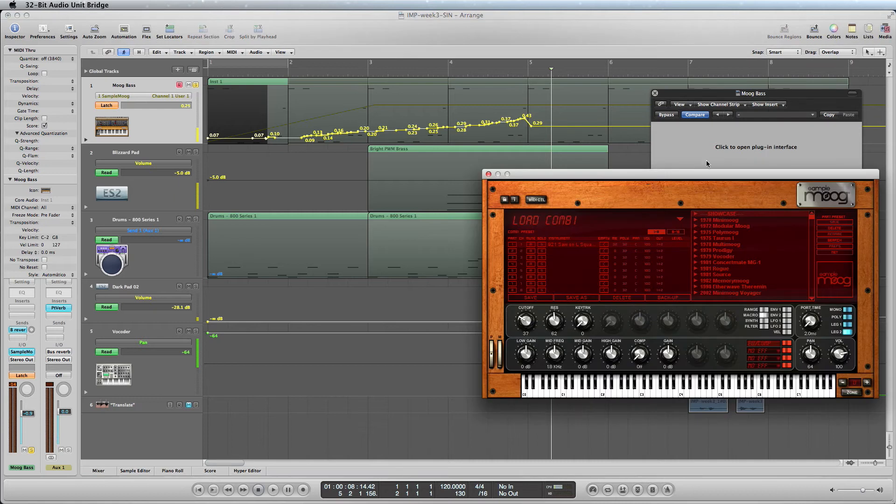
{"action": "left_click", "coordinate": [256, 491]}
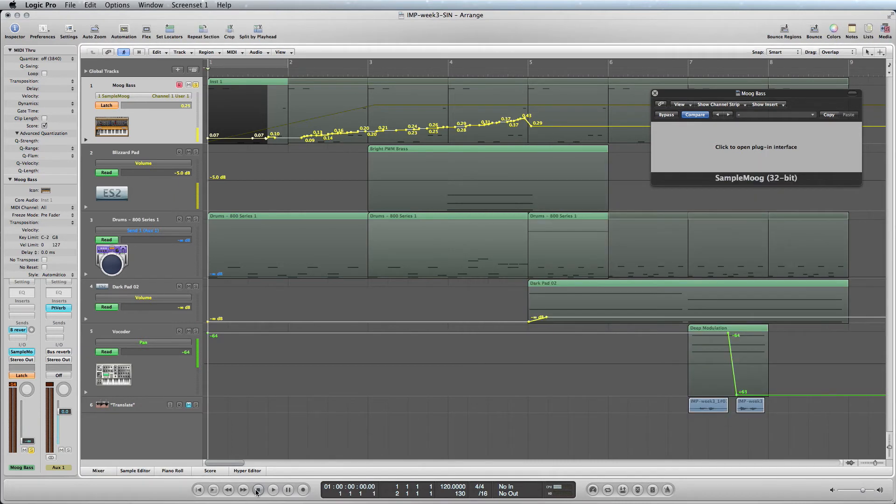
{"action": "left_click", "coordinate": [745, 150]}
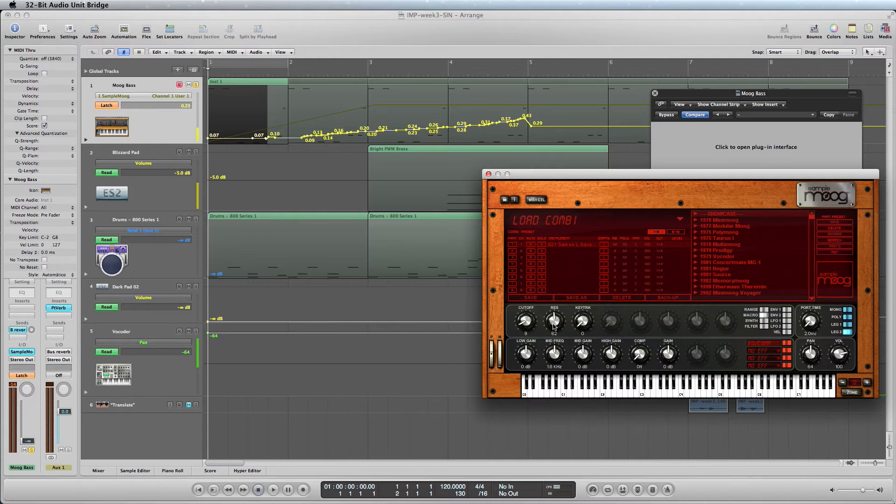
{"action": "key", "text": "space"}
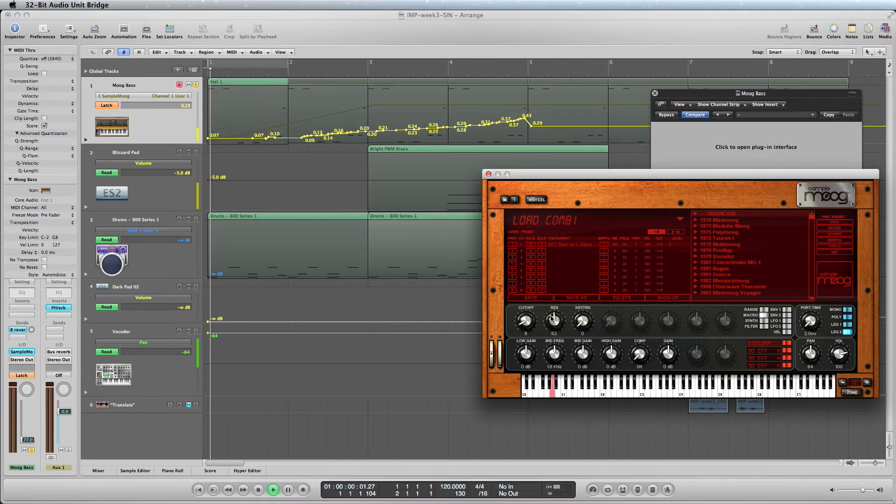
{"action": "mouse_move", "coordinate": [553, 326]}
{"action": "left_mouse_down"}
{"action": "mouse_move", "coordinate": [553, 305]}
{"action": "mouse_move", "coordinate": [554, 313]}
{"action": "left_mouse_up"}
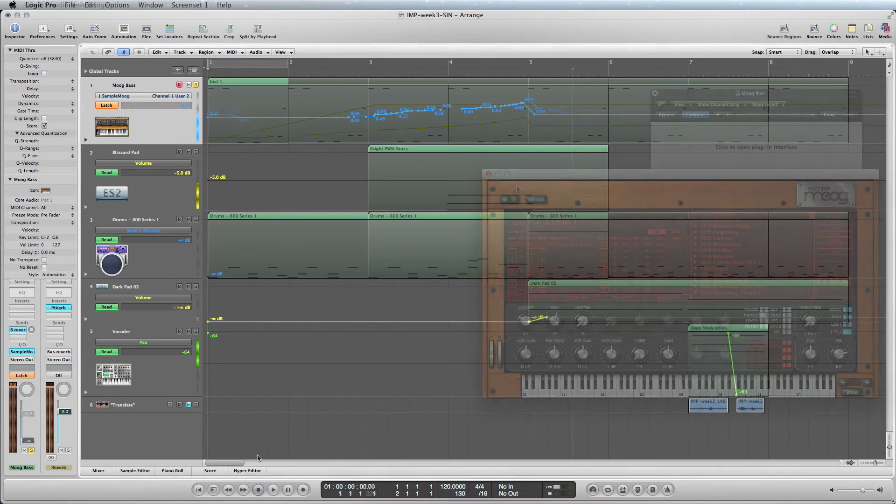
Show the mixer, open the PlatinumVerb plug-in on the Reverb channel and move its window beside the channel strips
{"action": "left_click", "coordinate": [98, 470]}
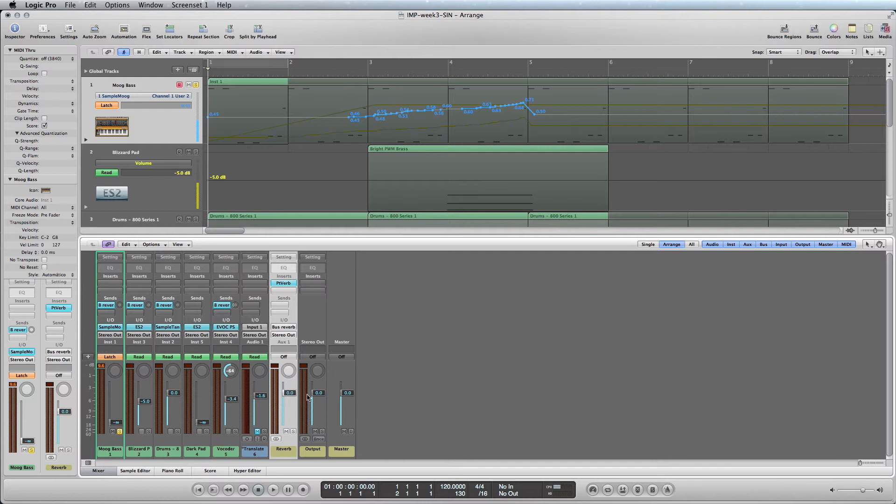
{"action": "left_click", "coordinate": [283, 283]}
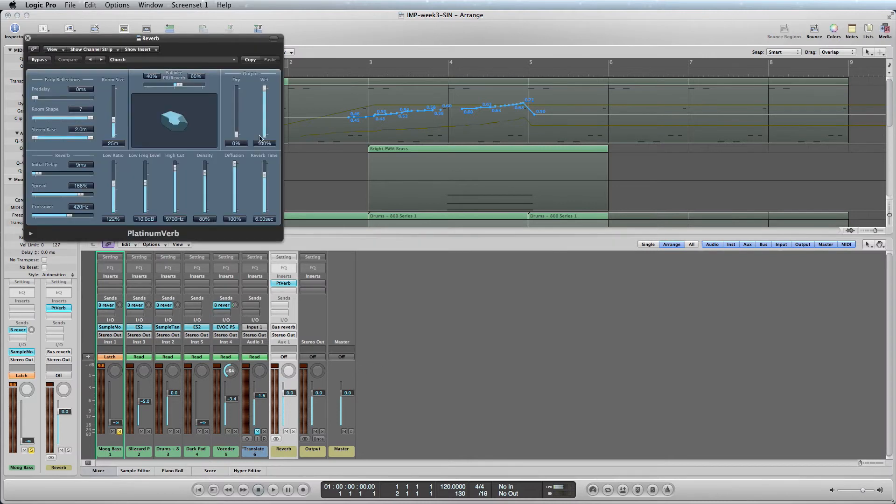
{"action": "left_click_drag", "start_coordinate": [207, 53], "coordinate": [535, 258]}
Alternate between the Drums and Moog Bass channel strips, ending on Moog Bass with its solo turned off
{"action": "left_click", "coordinate": [172, 442]}
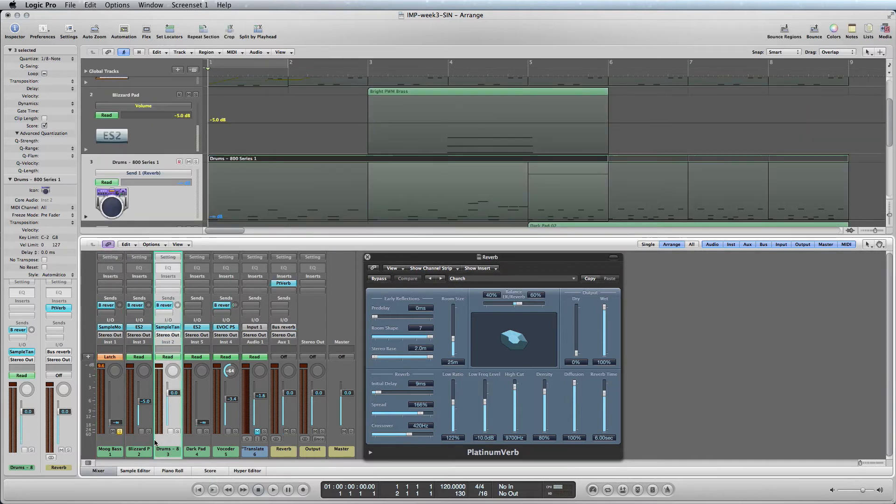
{"action": "left_click", "coordinate": [115, 443]}
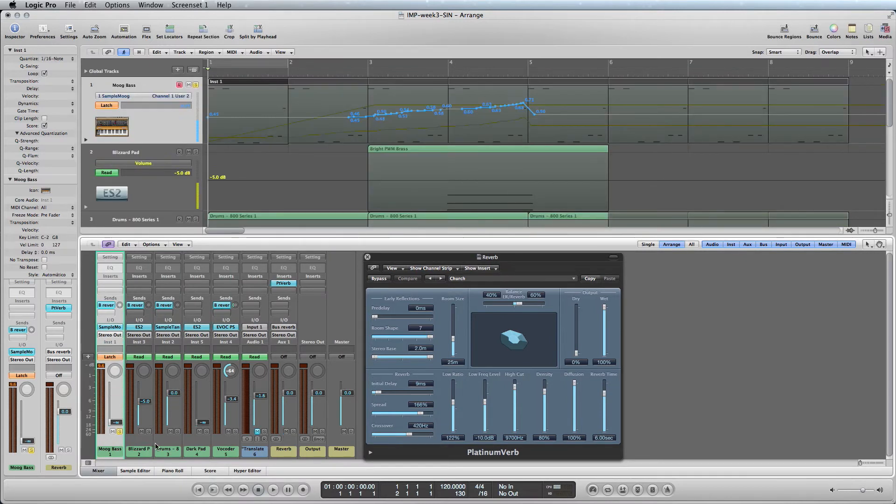
{"action": "left_click", "coordinate": [174, 445]}
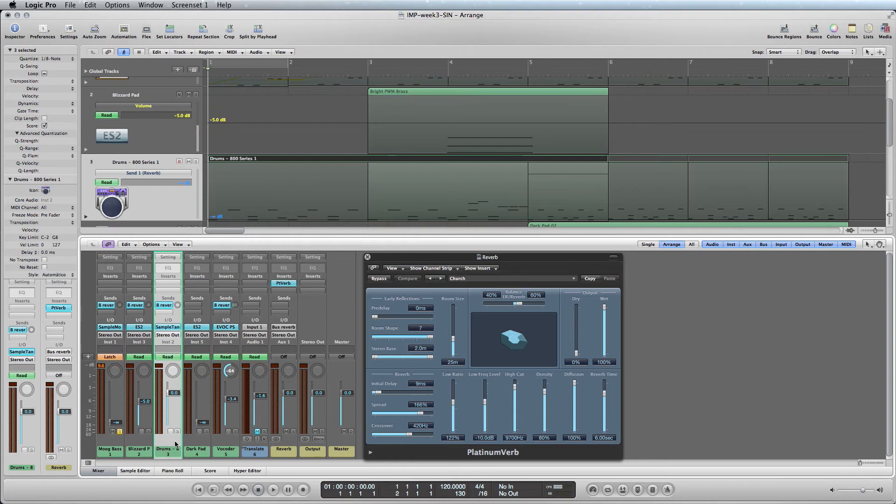
{"action": "left_click", "coordinate": [117, 443]}
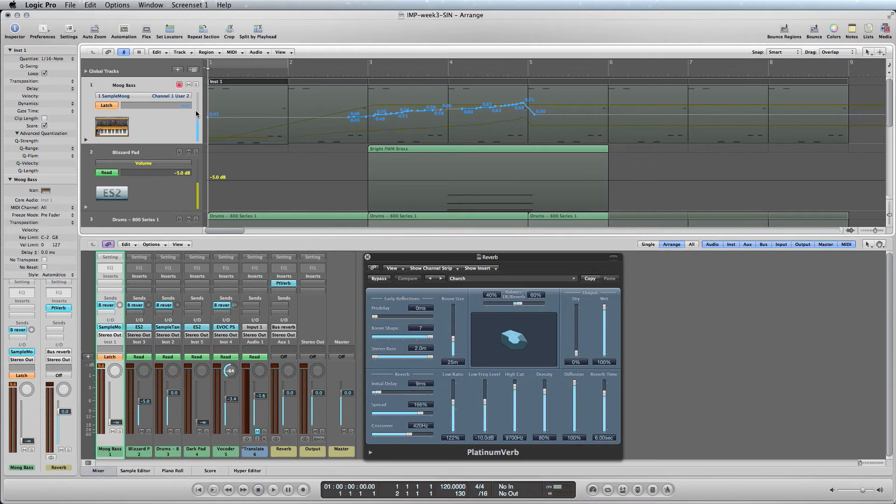
Show the Send 1 (Reverb) automation on the Moog Bass, raise its send level to about -6.4 dB and audition it
{"action": "scroll", "coordinate": [195, 110], "scroll_direction": "down", "scroll_amount": 3}
{"action": "scroll", "coordinate": [195, 113], "scroll_direction": "up", "scroll_amount": 3}
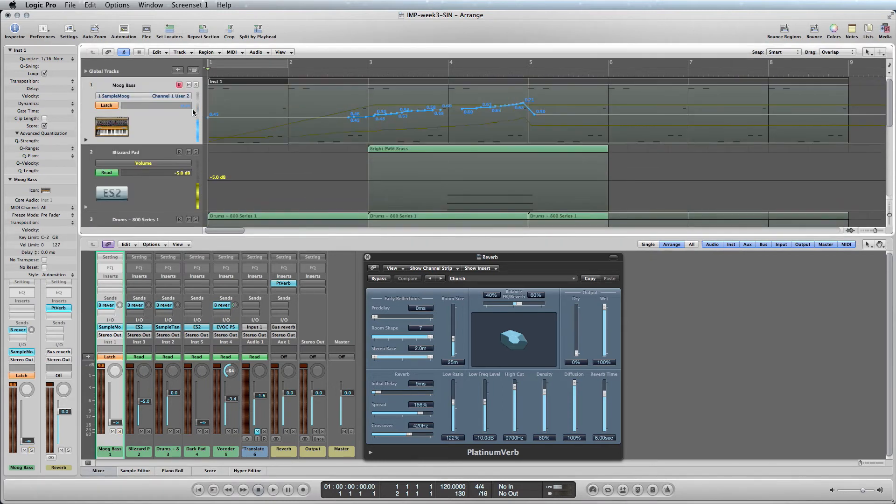
{"action": "left_click", "coordinate": [158, 96]}
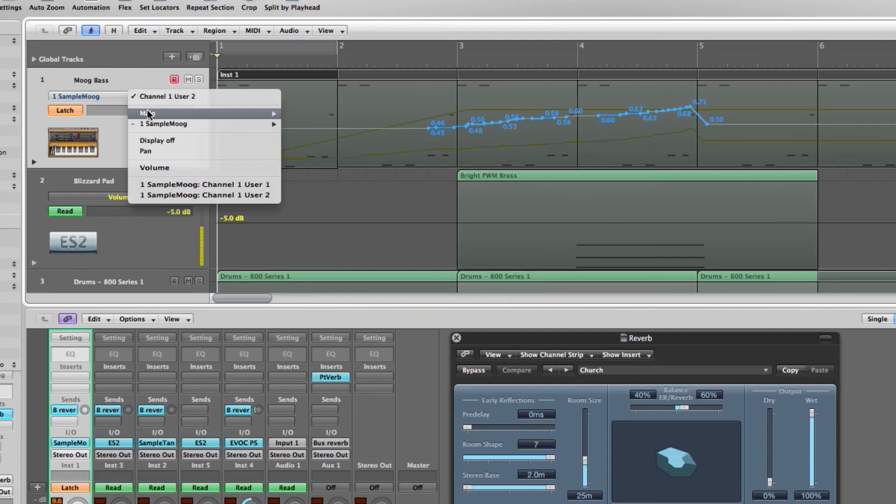
{"action": "mouse_move", "coordinate": [160, 106]}
{"action": "left_click", "coordinate": [324, 157]}
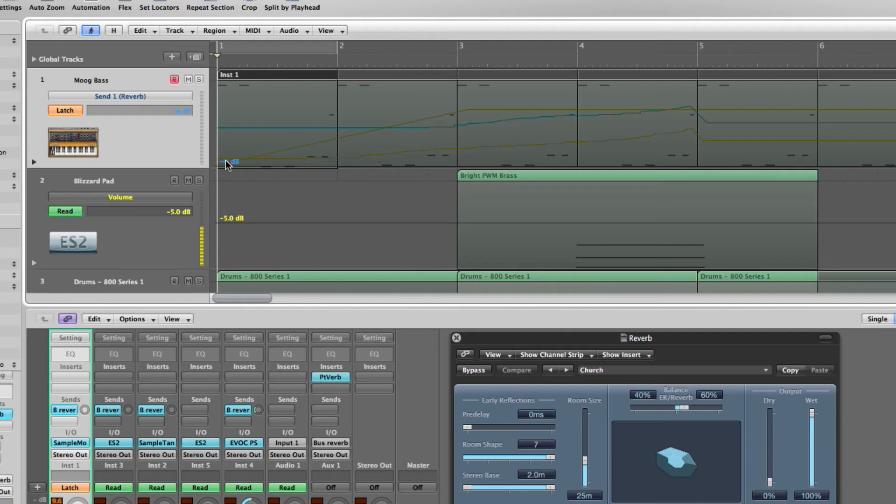
{"action": "mouse_move", "coordinate": [200, 147]}
{"action": "left_mouse_down"}
{"action": "mouse_move", "coordinate": [200, 114]}
{"action": "mouse_move", "coordinate": [201, 123]}
{"action": "left_mouse_up"}
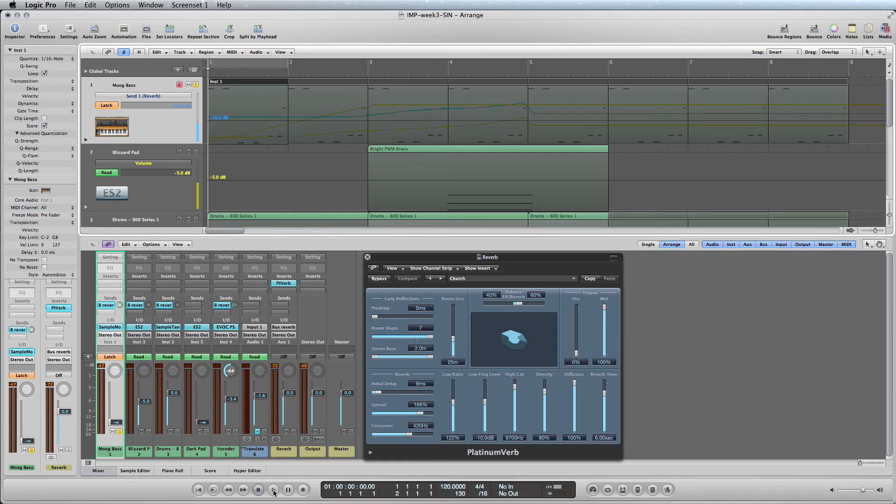
{"action": "left_click", "coordinate": [273, 489]}
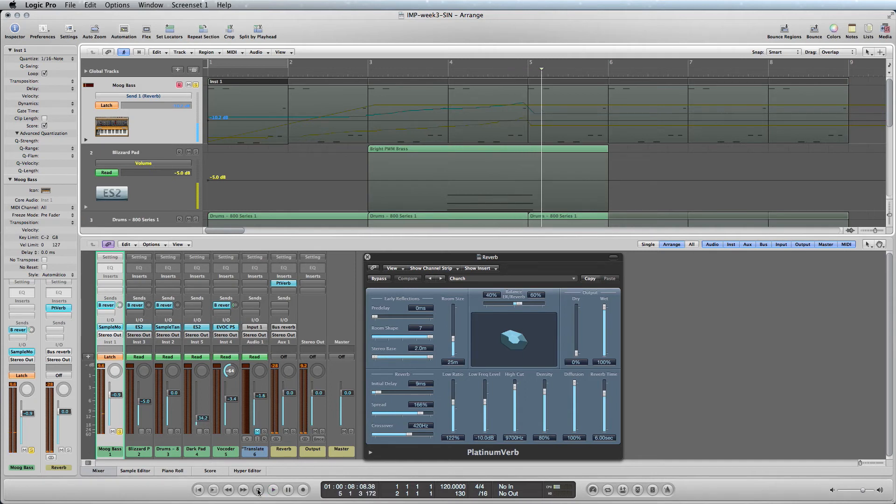
{"action": "left_click", "coordinate": [257, 489]}
Raise the Send 1 (Reverb) level on the Drums track to about -6 dB and play the song to audition it
{"action": "scroll", "coordinate": [218, 184], "scroll_direction": "down", "scroll_amount": 5}
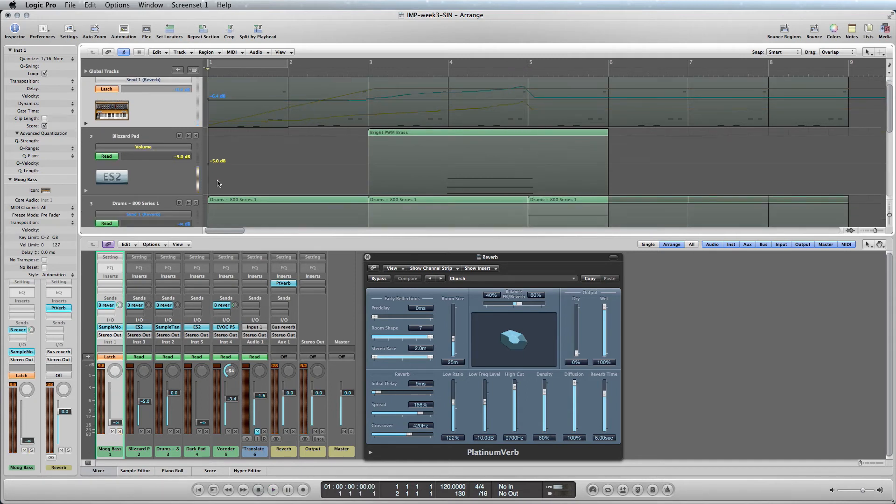
{"action": "scroll", "coordinate": [218, 183], "scroll_direction": "down", "scroll_amount": 1}
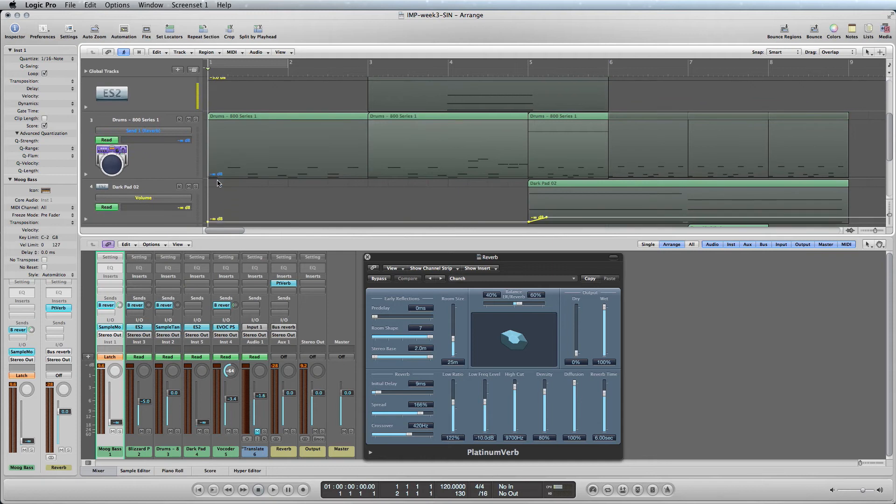
{"action": "left_click", "coordinate": [200, 165]}
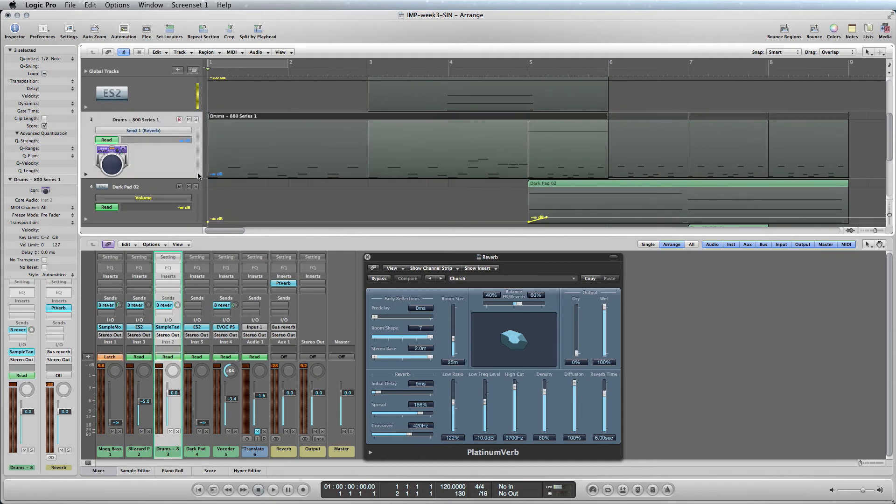
{"action": "left_click_drag", "start_coordinate": [198, 176], "coordinate": [199, 147]}
{"action": "left_click", "coordinate": [273, 489]}
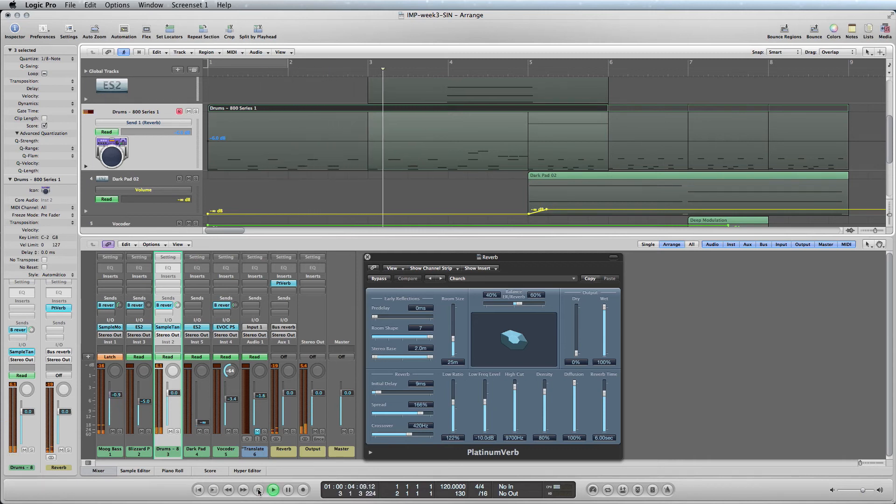
{"action": "left_click", "coordinate": [258, 490]}
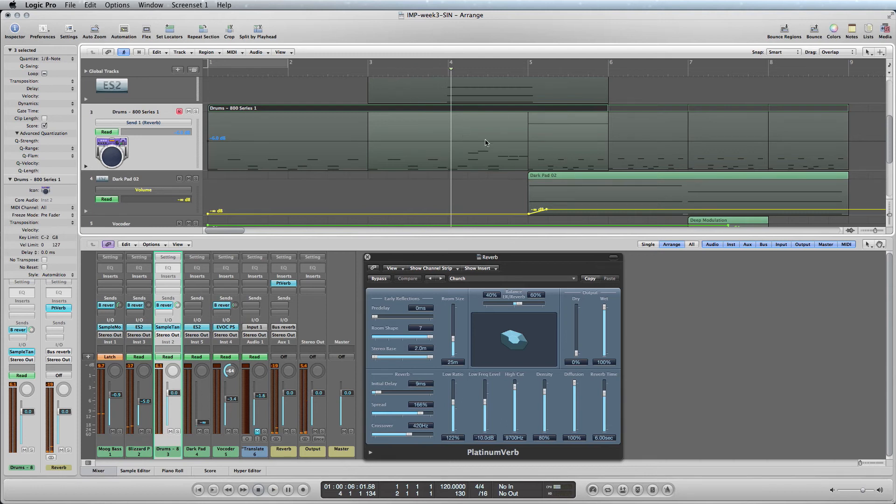
Lower the Drums reverb send slightly and add automation points that ramp it down to minus infinity at bar 5
{"action": "scroll", "coordinate": [310, 130], "scroll_direction": "up", "scroll_amount": 1}
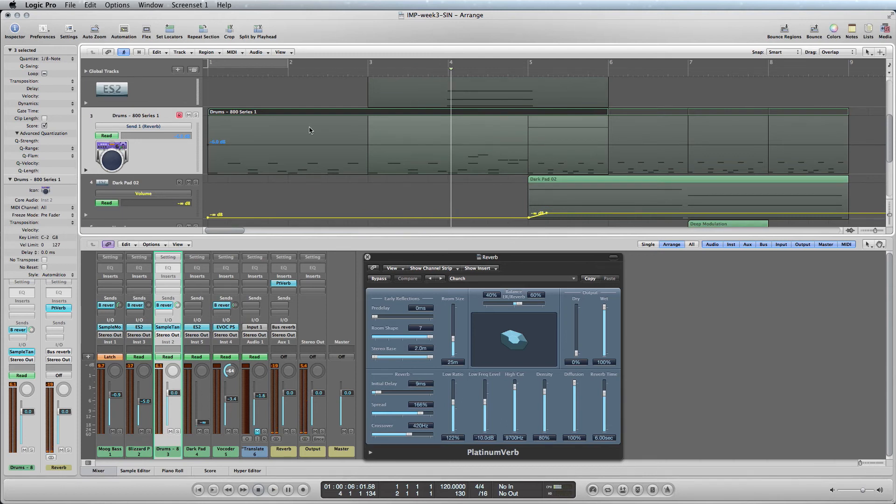
{"action": "left_click_drag", "start_coordinate": [519, 145], "coordinate": [519, 149]}
{"action": "left_click", "coordinate": [520, 150]}
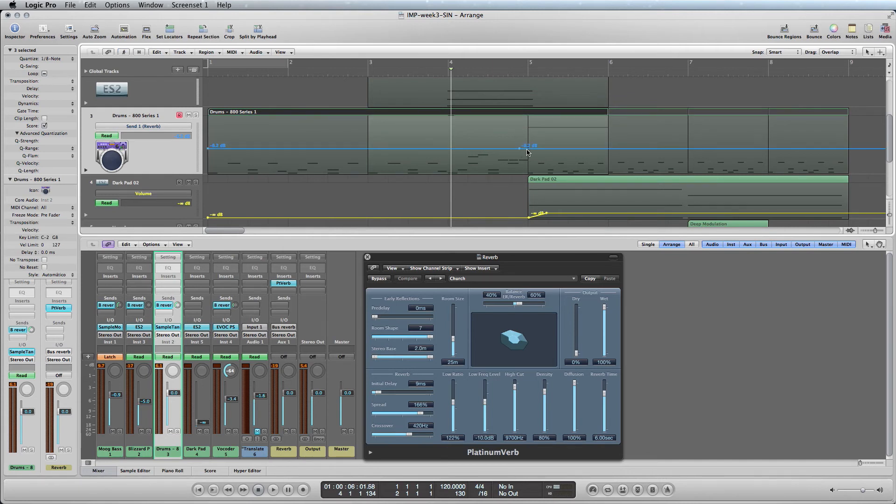
{"action": "left_click_drag", "start_coordinate": [530, 152], "coordinate": [507, 148]}
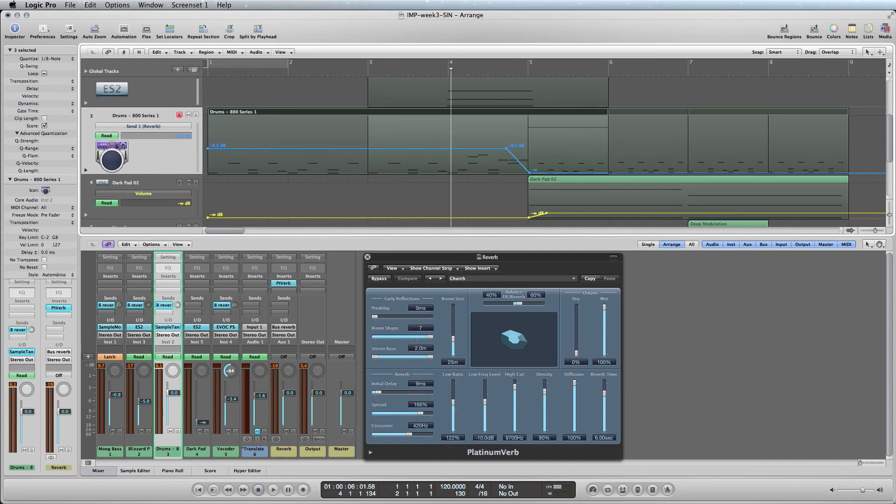
Ramp the Moog Bass reverb send from -6.4 dB down to minus infinity at bar 5, and close the Reverb plug-in window
{"action": "scroll", "coordinate": [515, 148], "scroll_direction": "up", "scroll_amount": 5}
{"action": "left_click_drag", "start_coordinate": [511, 116], "coordinate": [527, 143]}
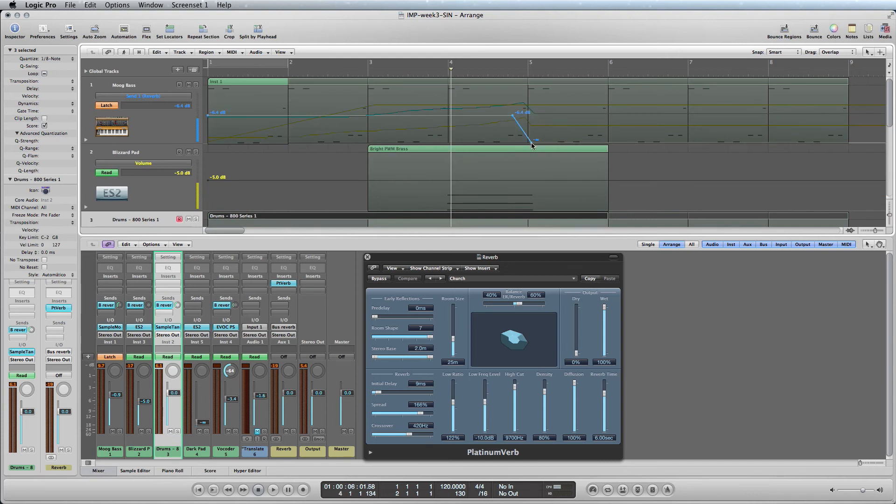
{"action": "key", "text": "Return"}
{"action": "scroll", "coordinate": [273, 171], "scroll_direction": "down", "scroll_amount": 10}
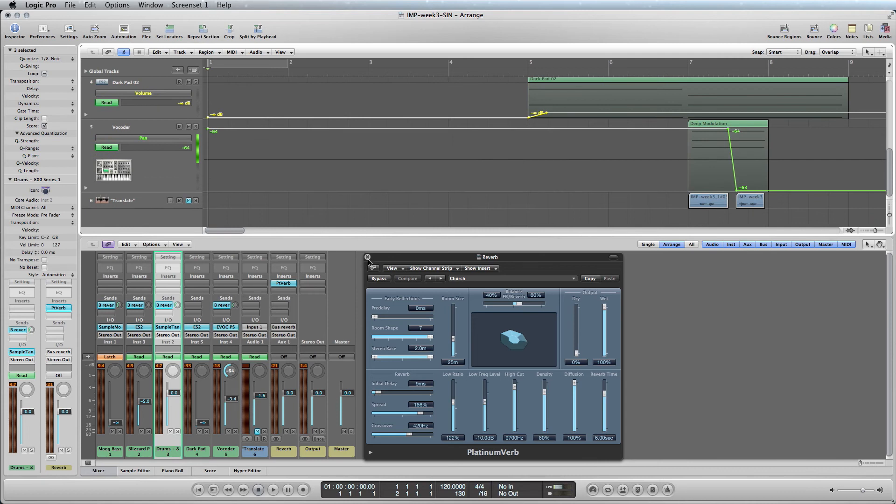
{"action": "left_click", "coordinate": [367, 257]}
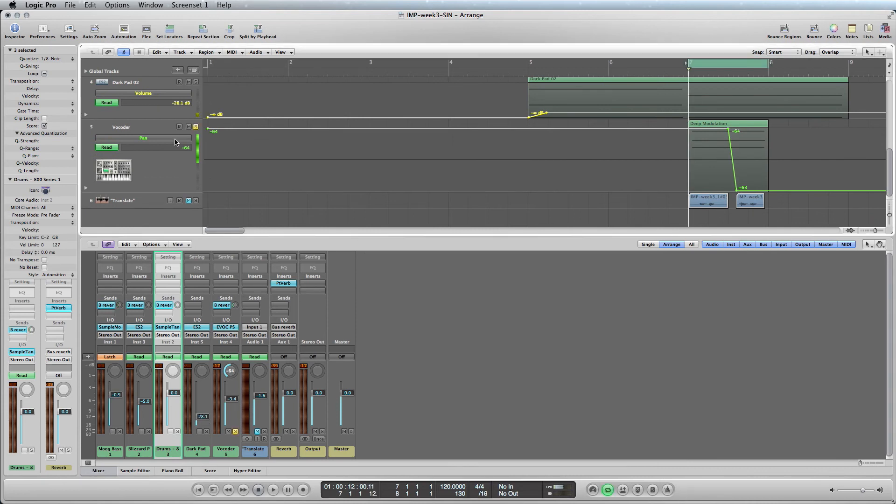
Show the EVOC PS Cutoff automation on the Vocoder track and draw a cutoff curve across the Deep Modulation region in bar 7
{"action": "left_click", "coordinate": [176, 139]}
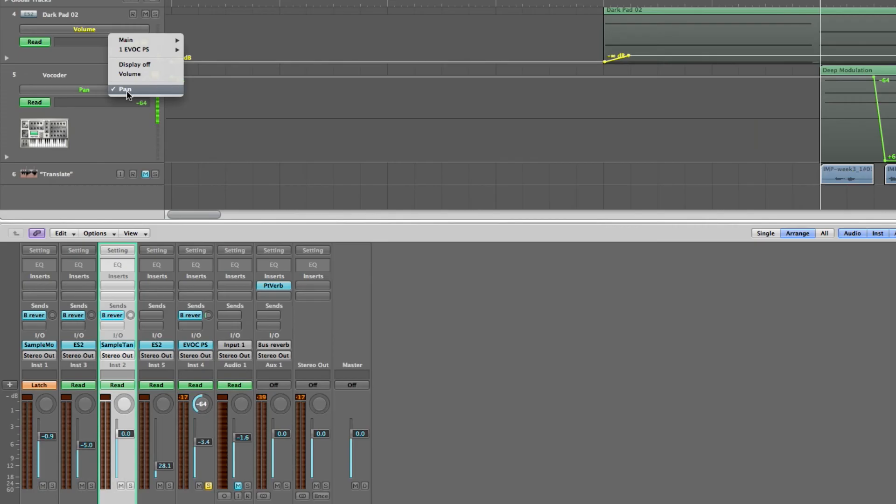
{"action": "mouse_move", "coordinate": [194, 110]}
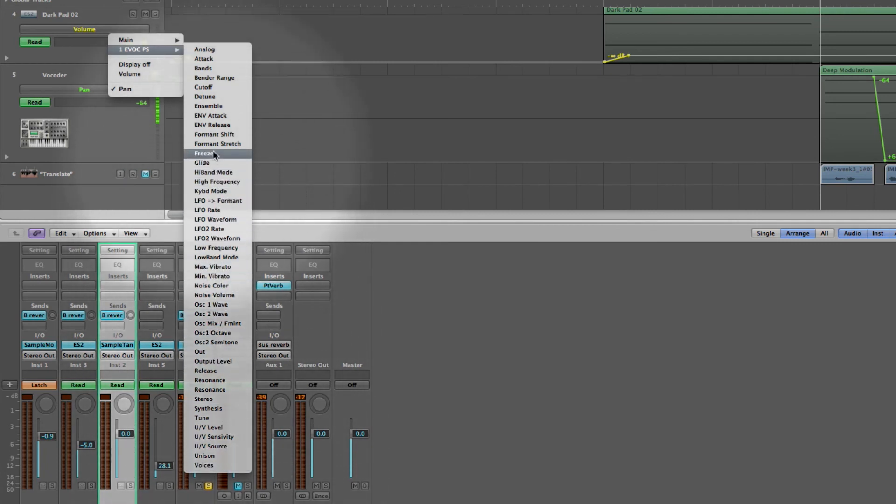
{"action": "left_click", "coordinate": [211, 88]}
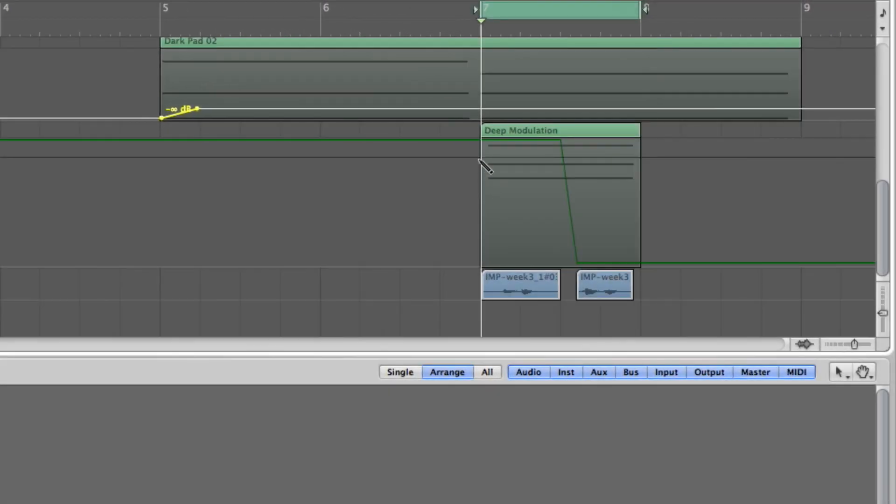
{"action": "mouse_move", "coordinate": [494, 179]}
{"action": "left_mouse_down"}
{"action": "mouse_move", "coordinate": [499, 219]}
{"action": "mouse_move", "coordinate": [517, 161]}
{"action": "mouse_move", "coordinate": [566, 219]}
{"action": "mouse_move", "coordinate": [567, 162]}
{"action": "mouse_move", "coordinate": [581, 223]}
{"action": "mouse_move", "coordinate": [609, 154]}
{"action": "mouse_move", "coordinate": [622, 215]}
{"action": "mouse_move", "coordinate": [649, 155]}
{"action": "left_mouse_up"}
{"action": "key", "text": "space"}
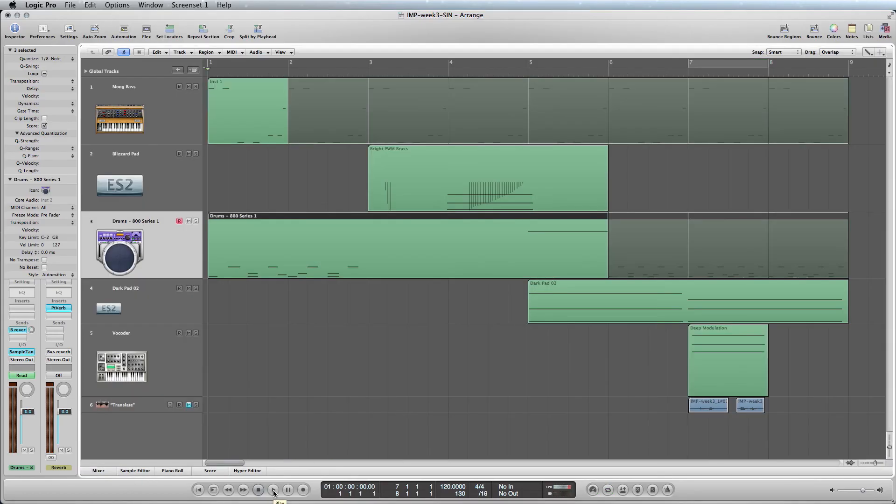
Play the full arrangement from bar 1 to review the automation
{"action": "left_click", "coordinate": [273, 490]}
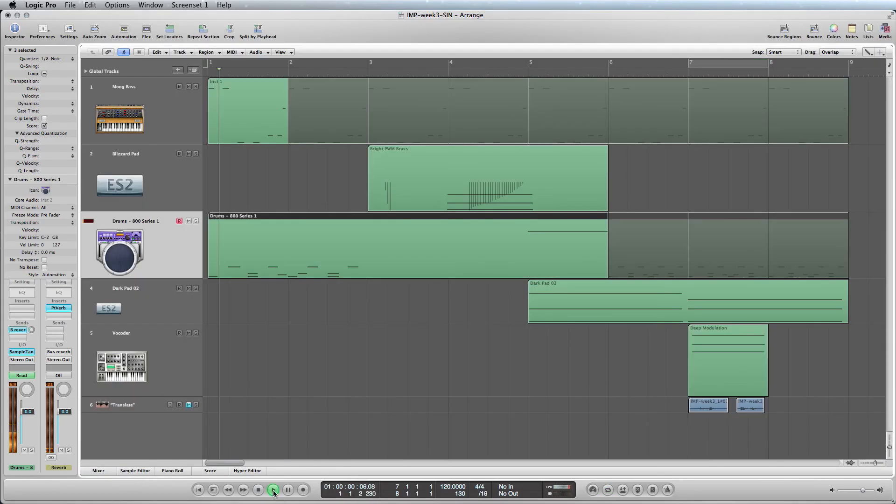